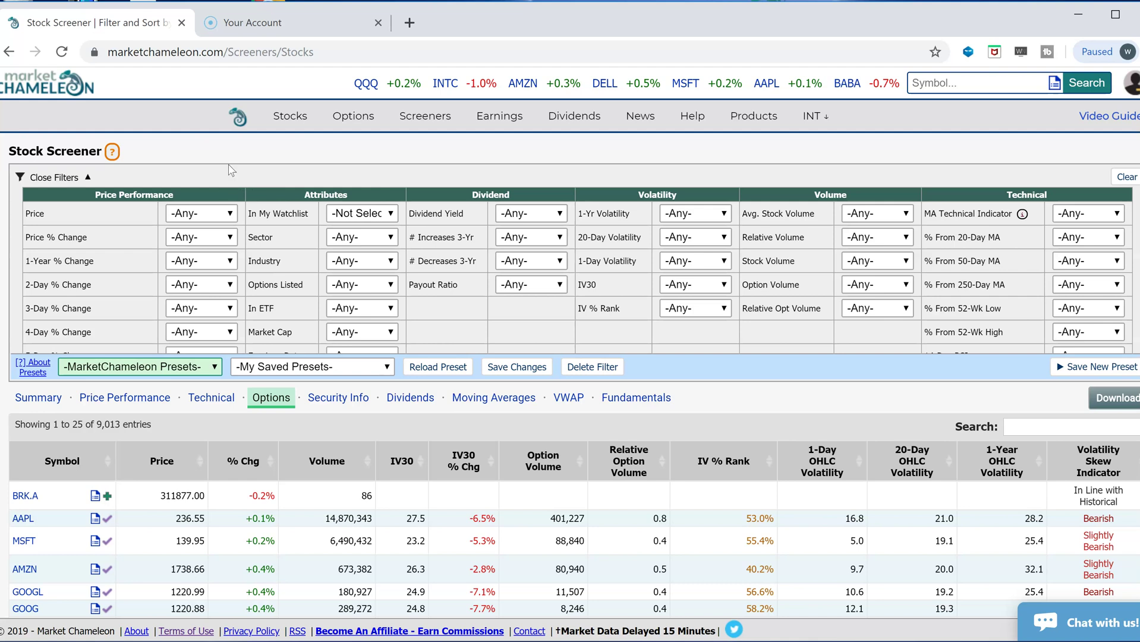
# - Switch the screener results to the Summary view with company names, market cap and P/E
pyautogui.moveTo(425, 116)
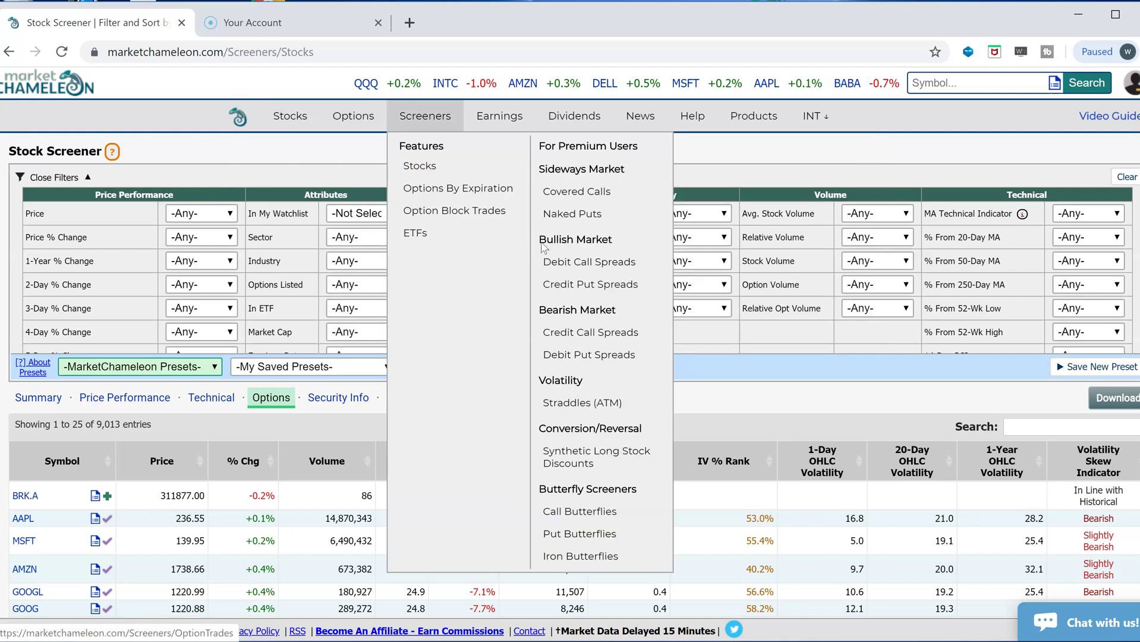
pyautogui.click(50, 402)
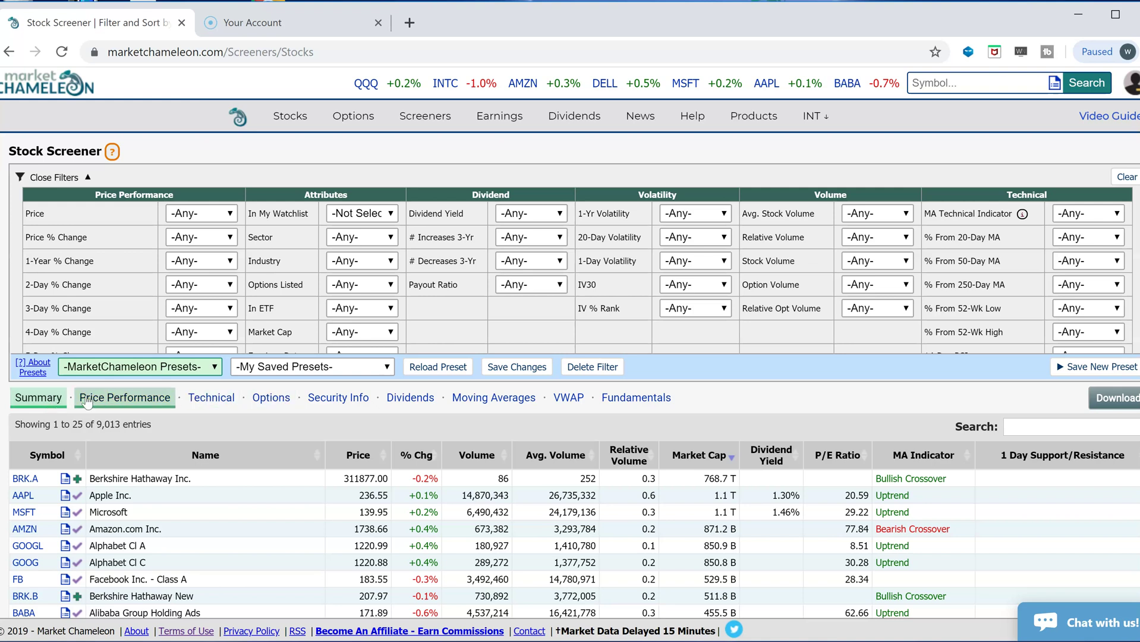
# - Show the Options view and highlight AAPL's option volume 402,672 and relative option volume 0.8
pyautogui.click(272, 404)
pyautogui.scroll(-3, 699, 487)
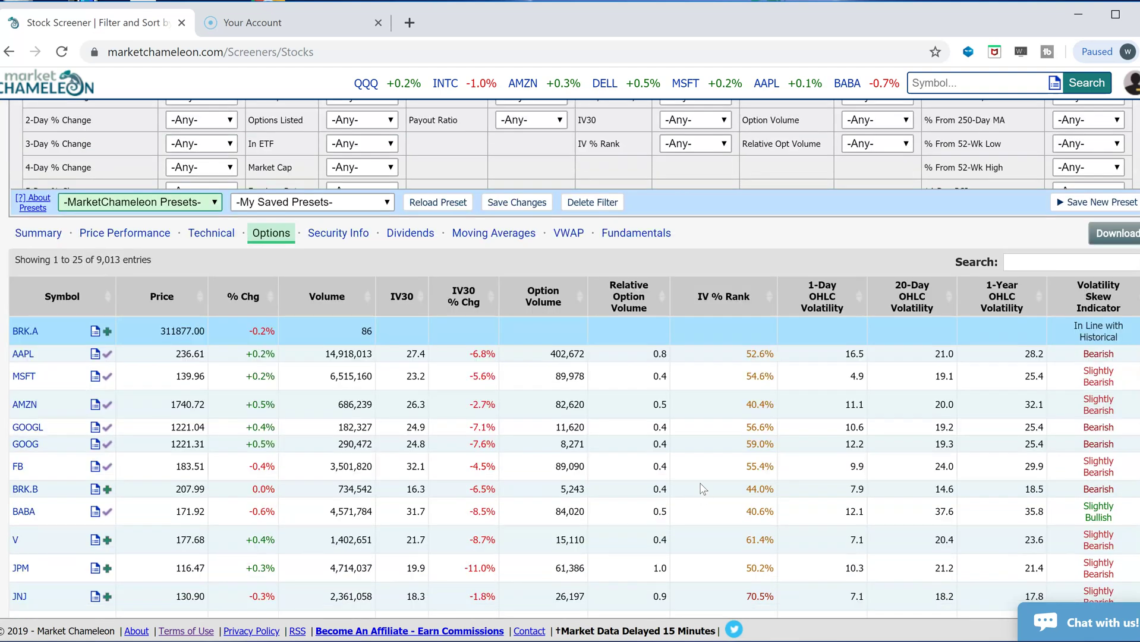
pyautogui.moveTo(584, 353); pyautogui.dragTo(532, 357)
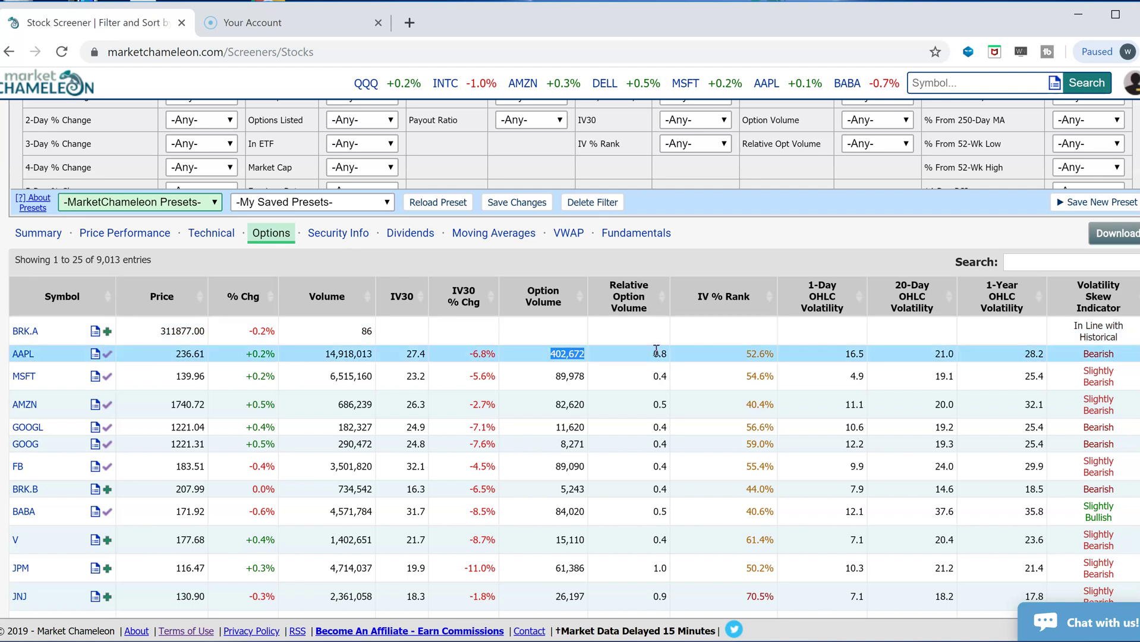
pyautogui.moveTo(675, 355); pyautogui.dragTo(649, 357)
pyautogui.moveTo(586, 353); pyautogui.dragTo(548, 356)
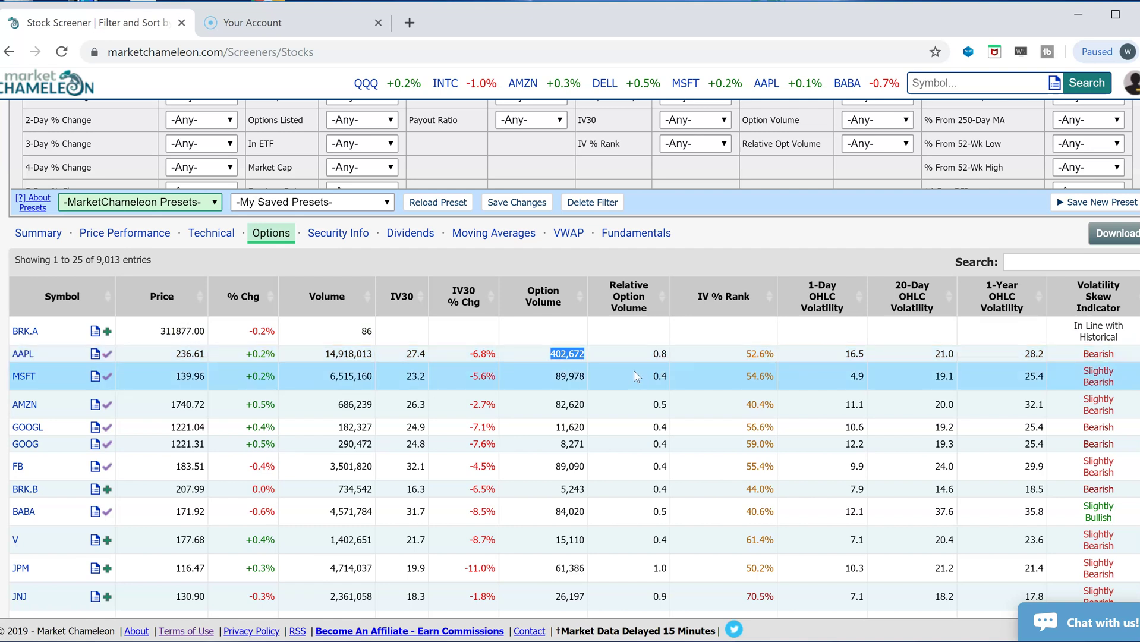
pyautogui.click(672, 355)
pyautogui.moveTo(671, 352); pyautogui.dragTo(550, 355)
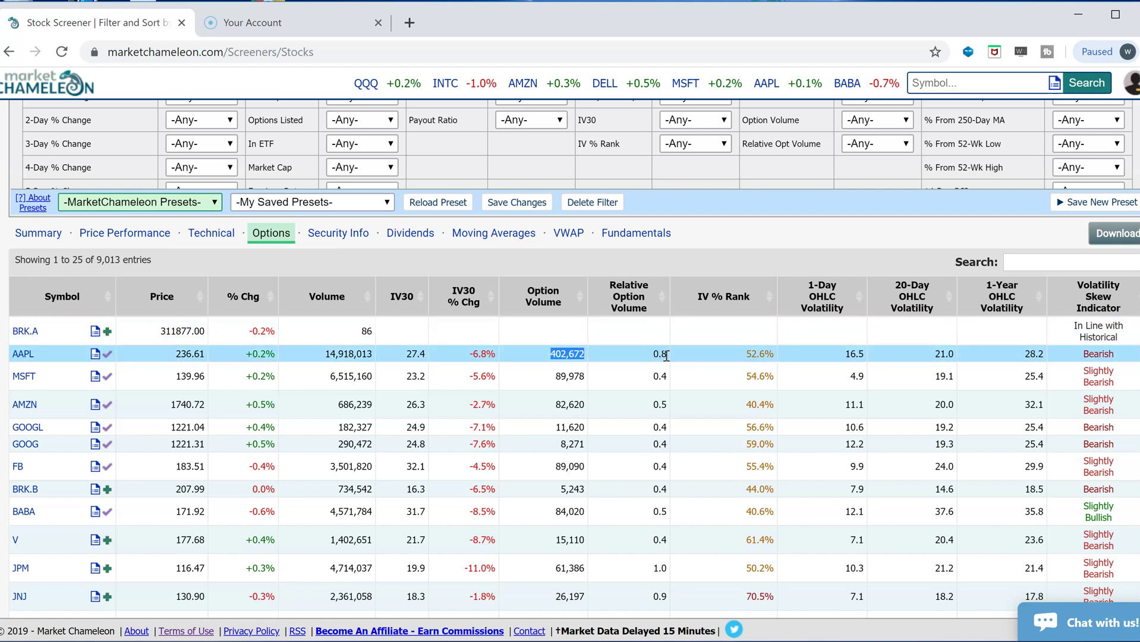
# - Highlight the Option Volume and Relative Opt Volume filters in the filter grid
pyautogui.scroll(3, 682, 381)
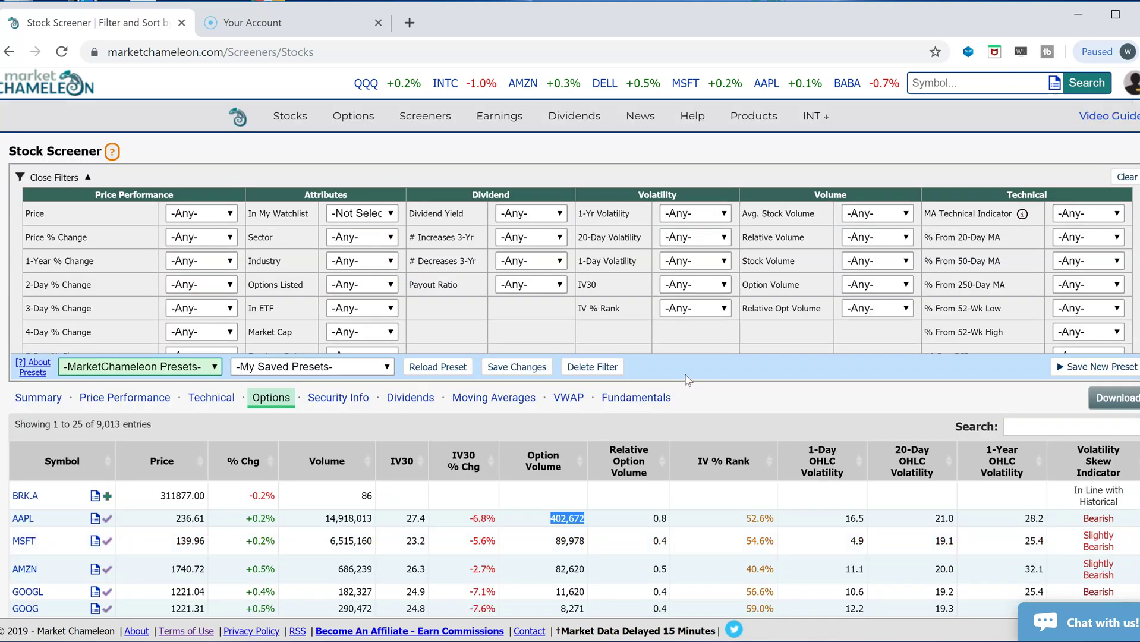
pyautogui.moveTo(803, 283); pyautogui.dragTo(751, 285)
pyautogui.moveTo(828, 308); pyautogui.dragTo(751, 308)
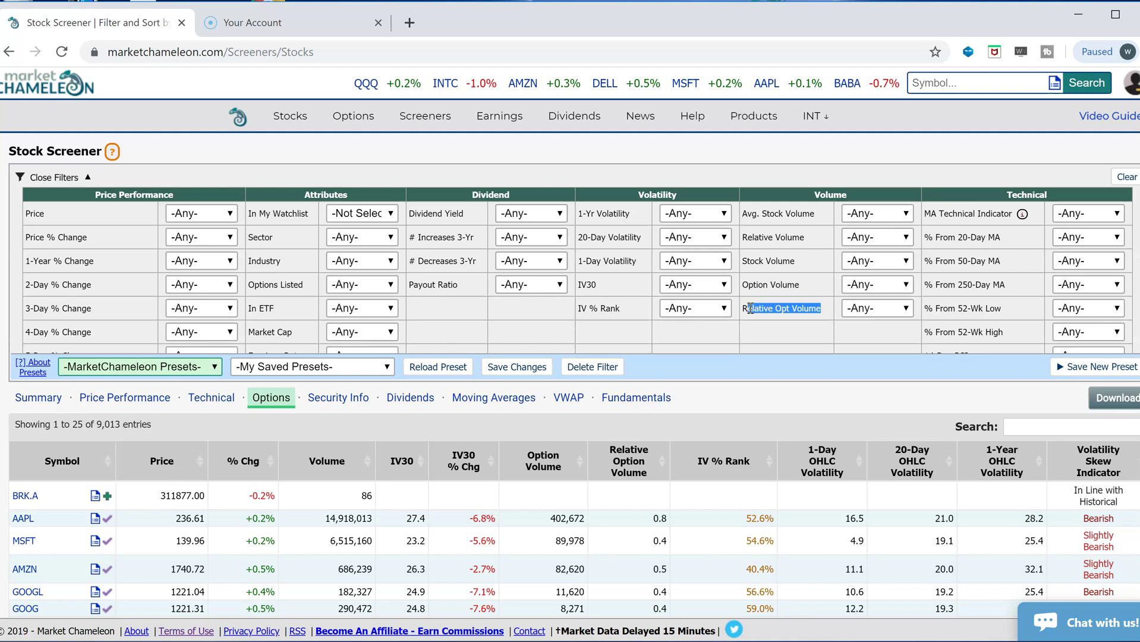
# - Set Relative Opt Volume to Above 3.0, highlighting PG's 4.5 and TSM's 3.2
pyautogui.click(906, 309)
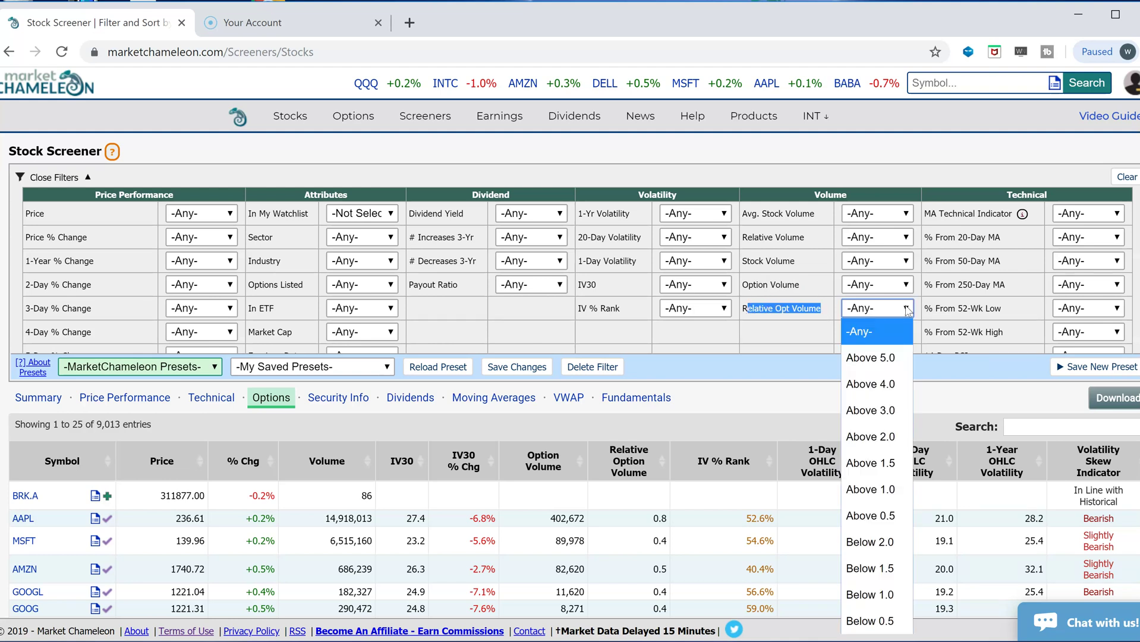
pyautogui.click(883, 411)
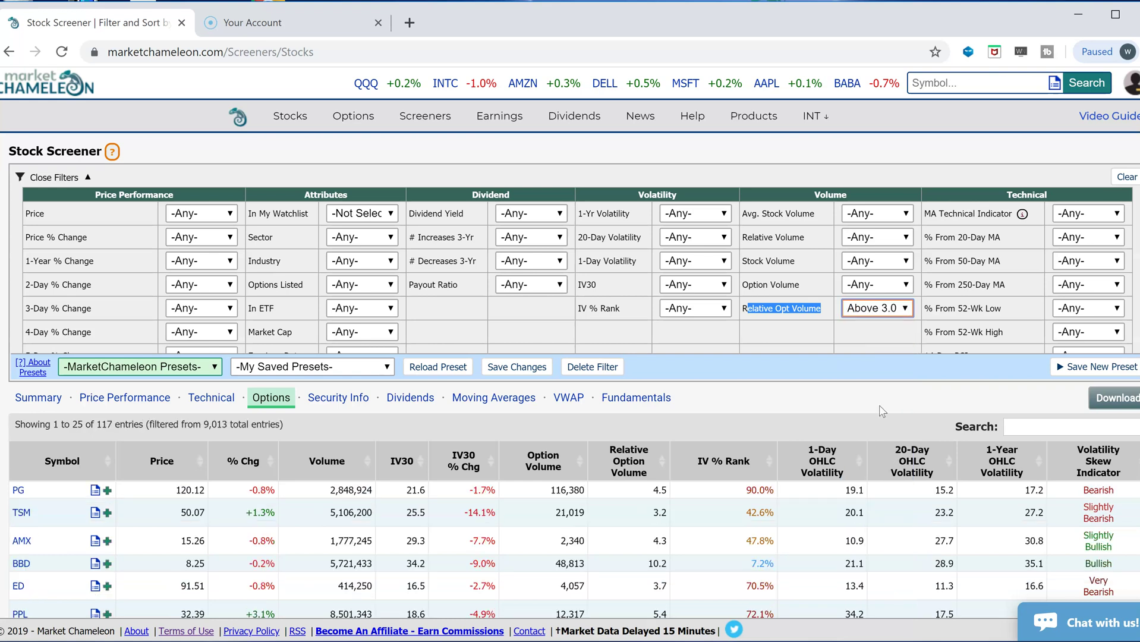
pyautogui.doubleClick(661, 491)
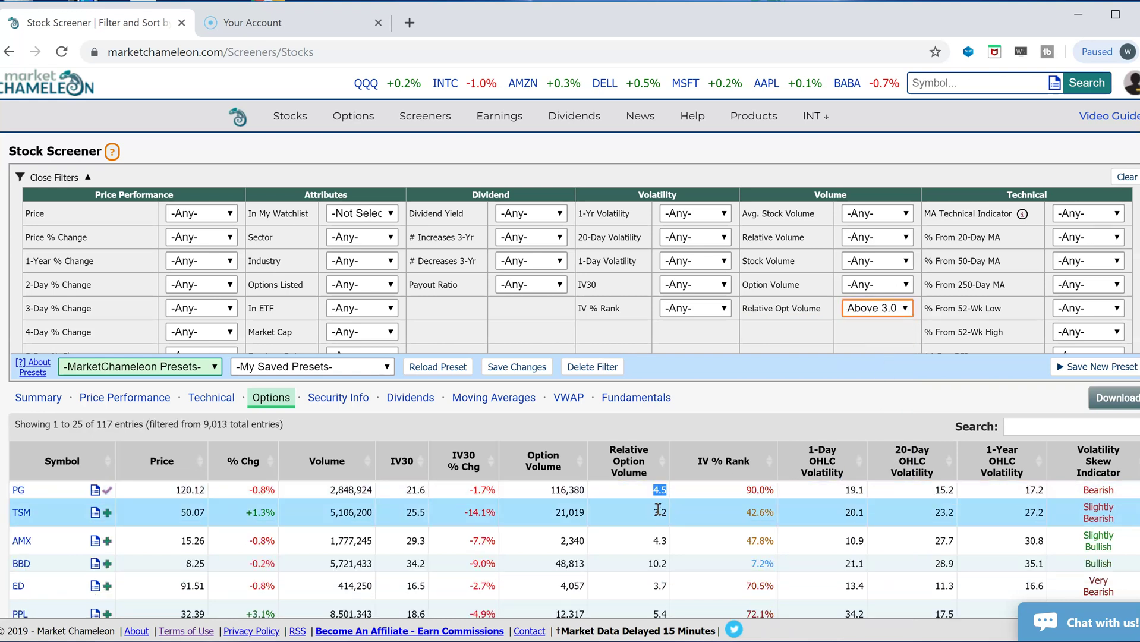
pyautogui.doubleClick(659, 512)
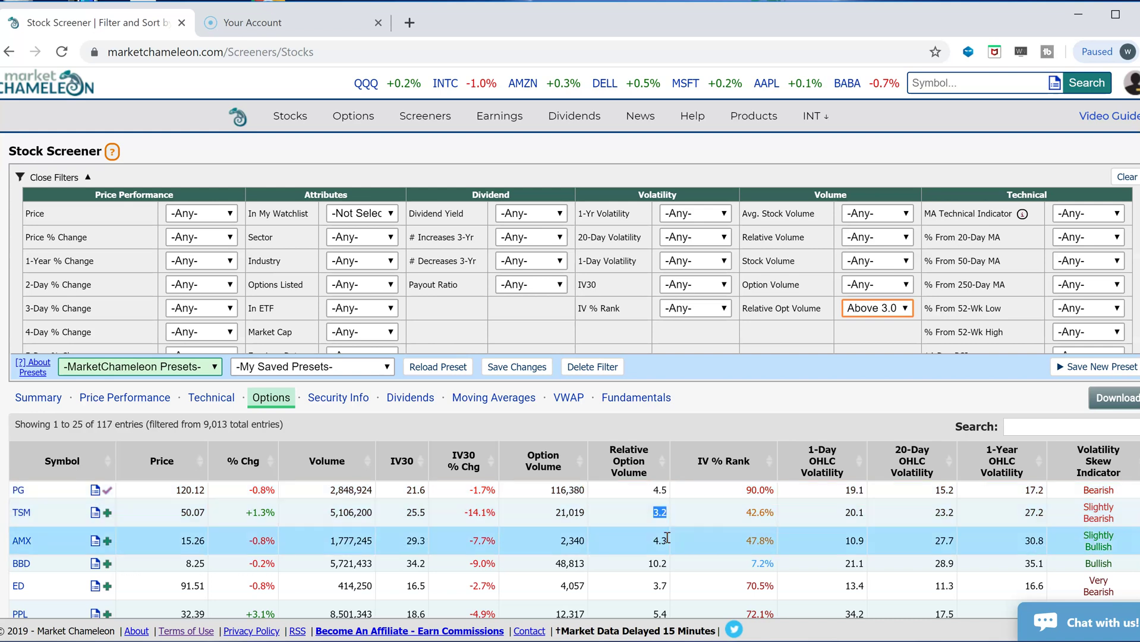
# - Review the filtered results, noting INVH's low option volume of 264, then the Option Volume filter
pyautogui.scroll(-1, 654, 479)
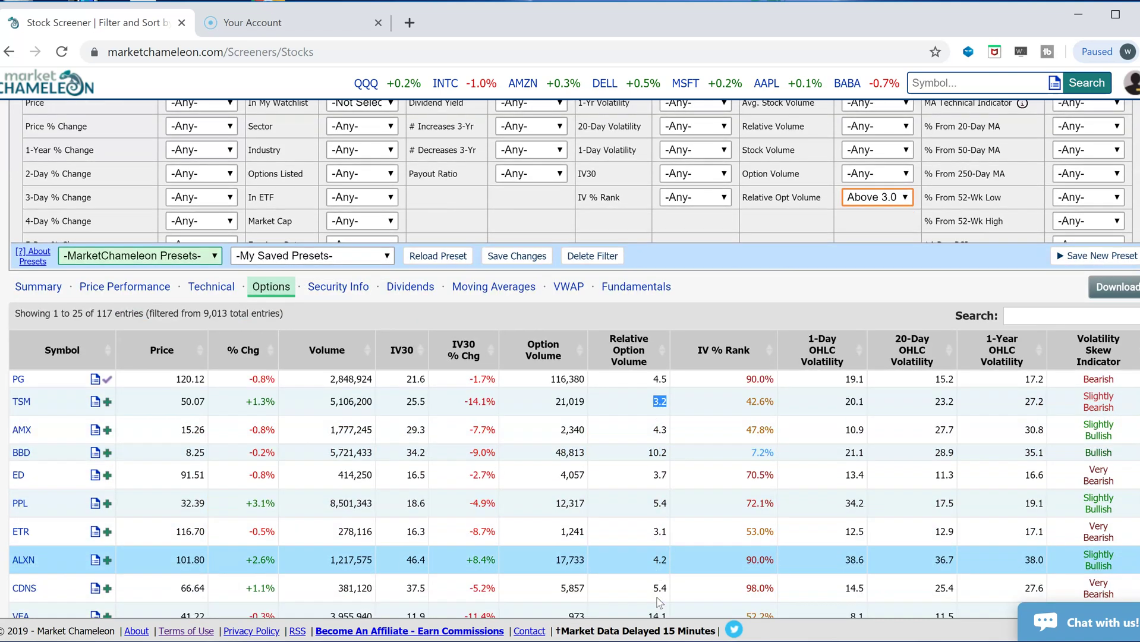
pyautogui.scroll(-1, 656, 500)
pyautogui.scroll(-2, 659, 523)
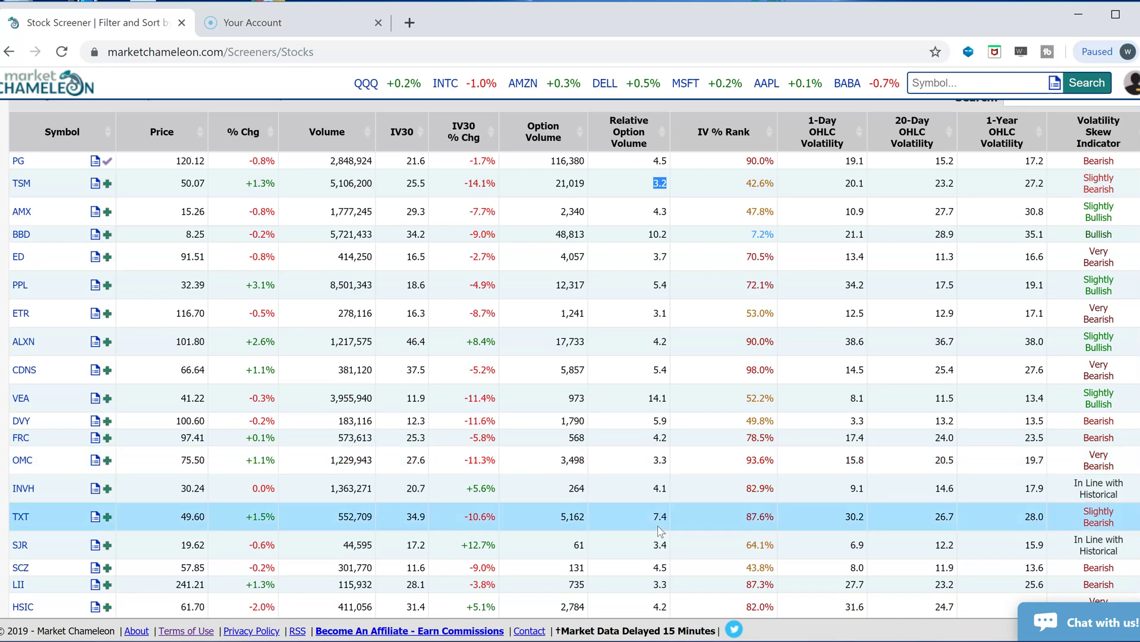
pyautogui.click(590, 492)
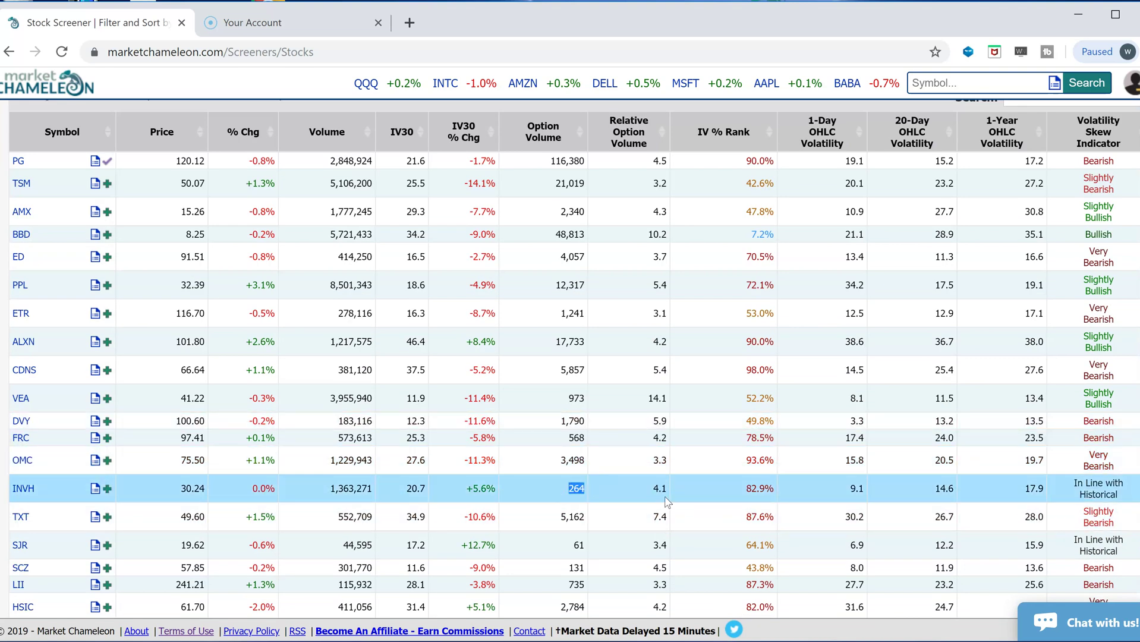
pyautogui.moveTo(585, 486)
pyautogui.mouseDown()
pyautogui.moveTo(569, 491)
pyautogui.moveTo(570, 467)
pyautogui.moveTo(564, 488)
pyautogui.mouseUp()
pyautogui.scroll(-1, 637, 520)
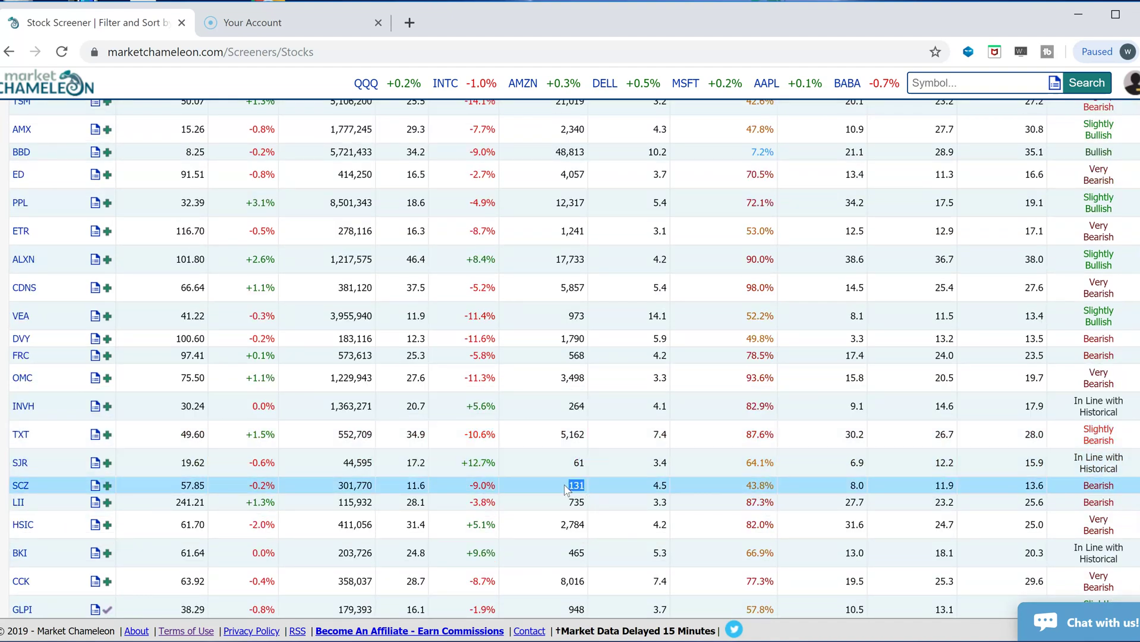
pyautogui.scroll(7, 799, 342)
pyautogui.moveTo(806, 285); pyautogui.dragTo(740, 289)
# - Set Option Volume to Above 5K, leaving 20 of 9,013 entries, and review them
pyautogui.click(904, 286)
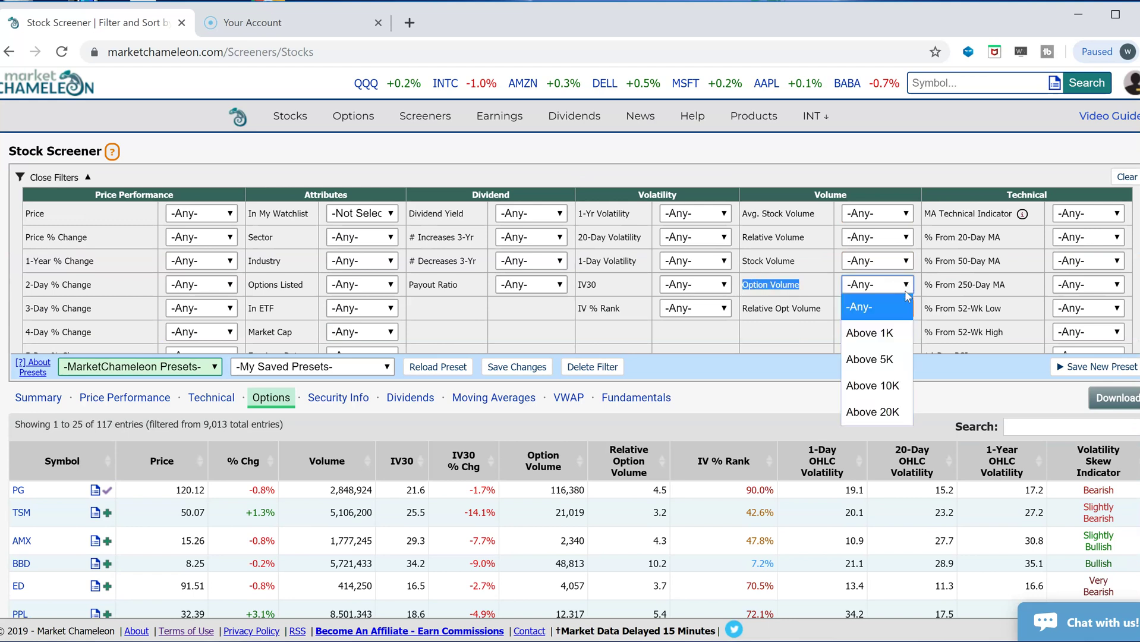
pyautogui.click(880, 359)
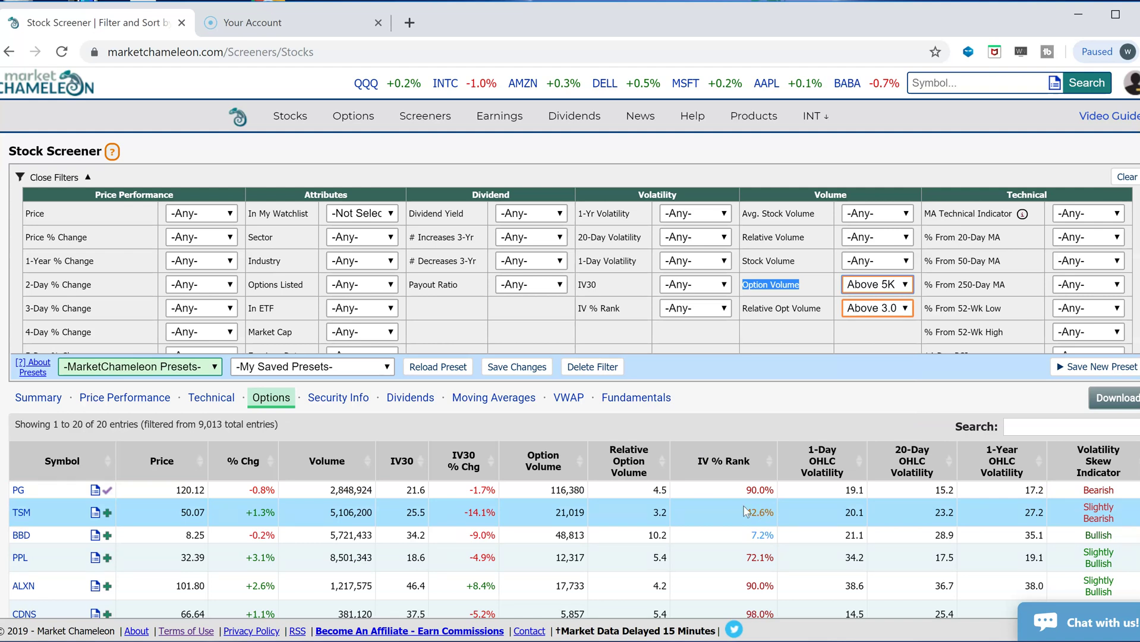
pyautogui.scroll(-3, 763, 512)
pyautogui.moveTo(224, 262); pyautogui.dragTo(199, 263)
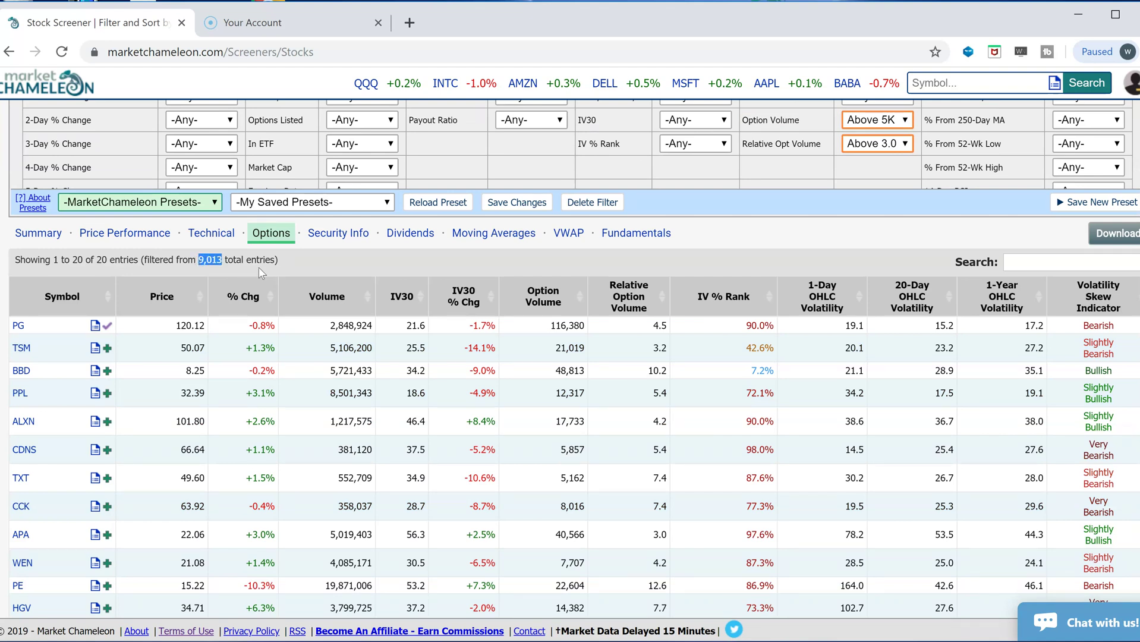
pyautogui.moveTo(116, 262); pyautogui.dragTo(93, 262)
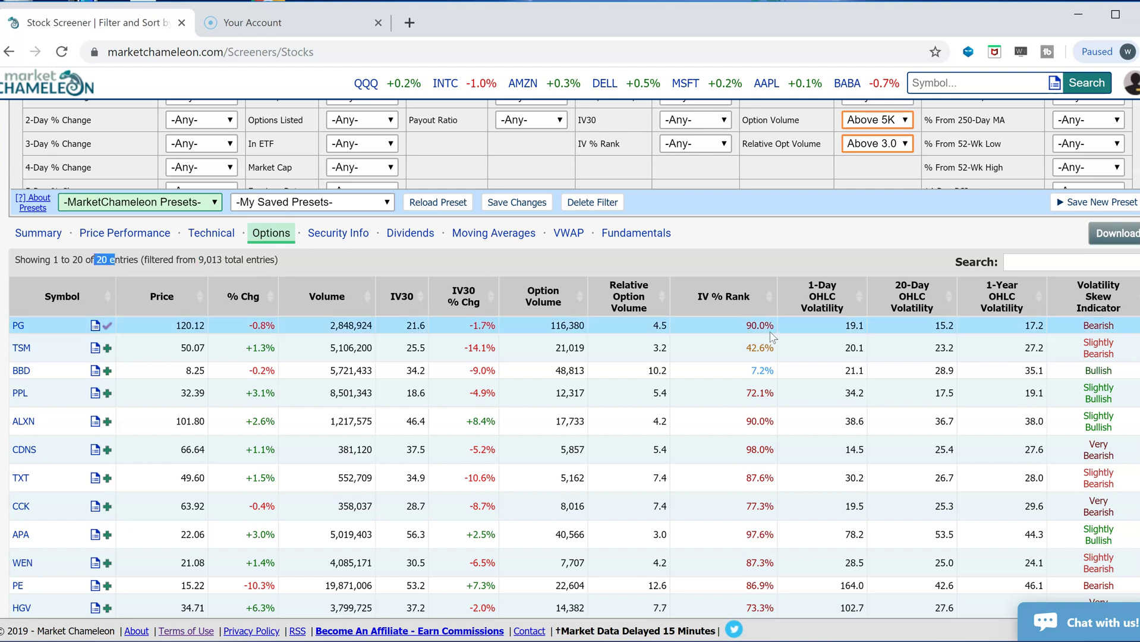
pyautogui.scroll(-5, 773, 337)
pyautogui.scroll(6, 774, 363)
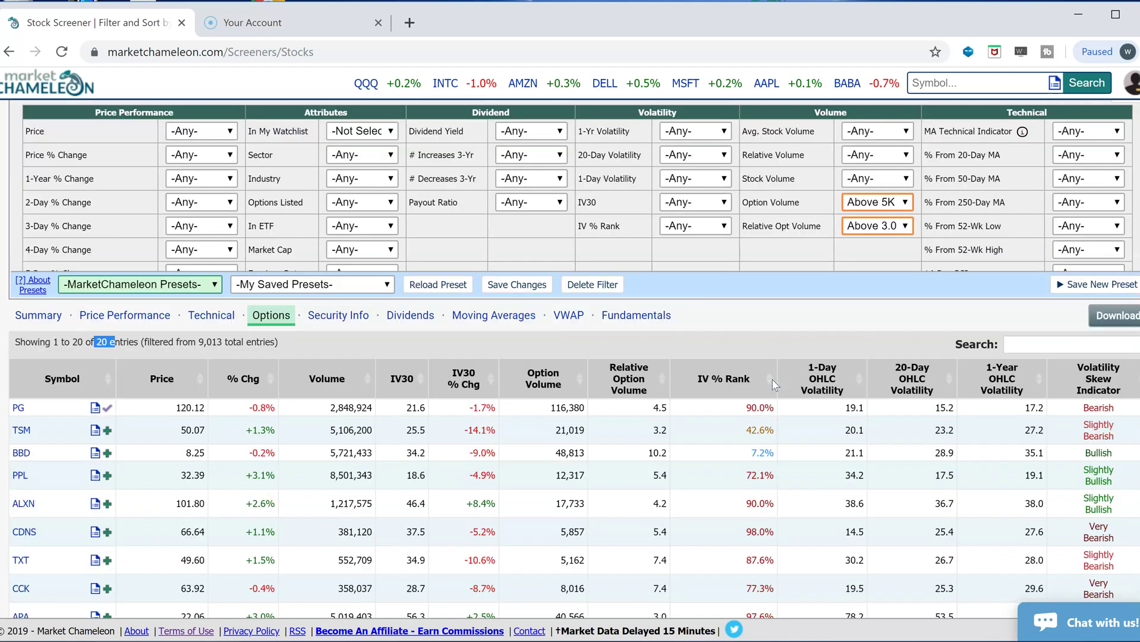
pyautogui.click(798, 155)
# - Highlight the Relative Volume and Avg. Stock Volume filter labels
pyautogui.moveTo(801, 182); pyautogui.dragTo(753, 178)
pyautogui.moveTo(820, 158); pyautogui.dragTo(749, 153)
pyautogui.moveTo(827, 132); pyautogui.dragTo(748, 131)
pyautogui.click(828, 157)
# - Set Relative Volume to Above 1.0 and scroll through the 9 remaining matches
pyautogui.click(908, 156)
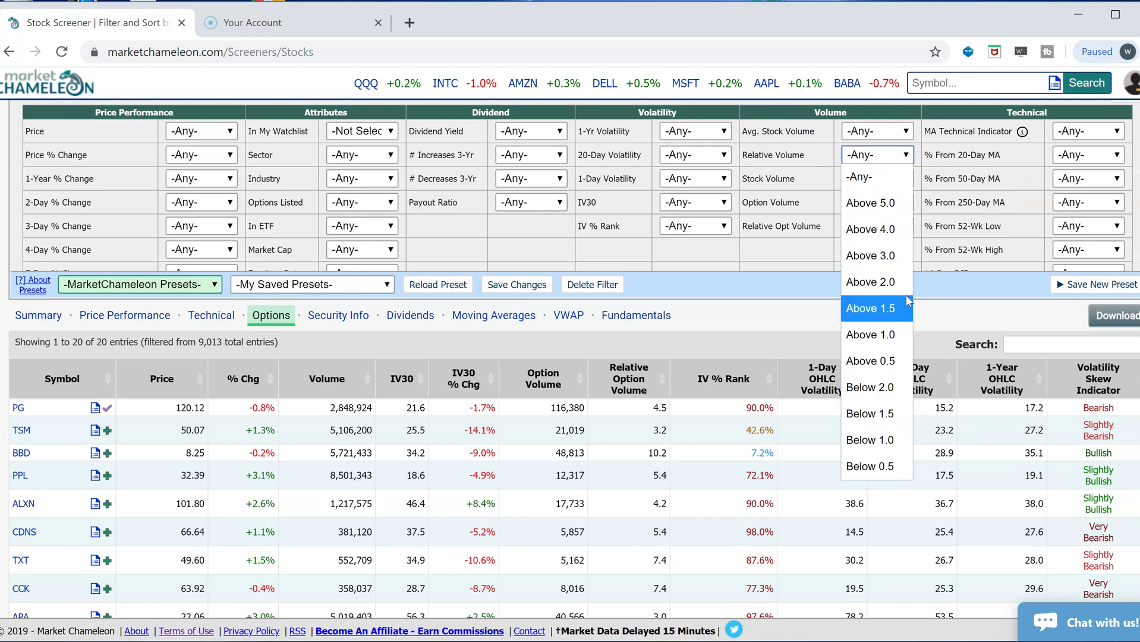
pyautogui.click(887, 339)
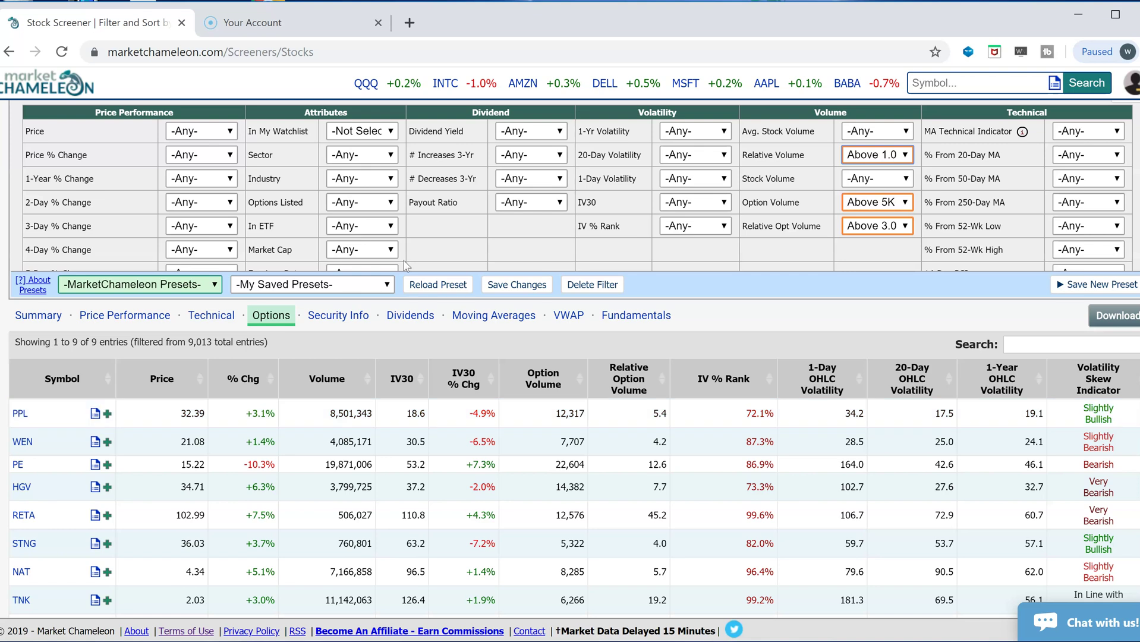
pyautogui.moveTo(98, 343); pyautogui.dragTo(81, 344)
pyautogui.scroll(-1, 275, 356)
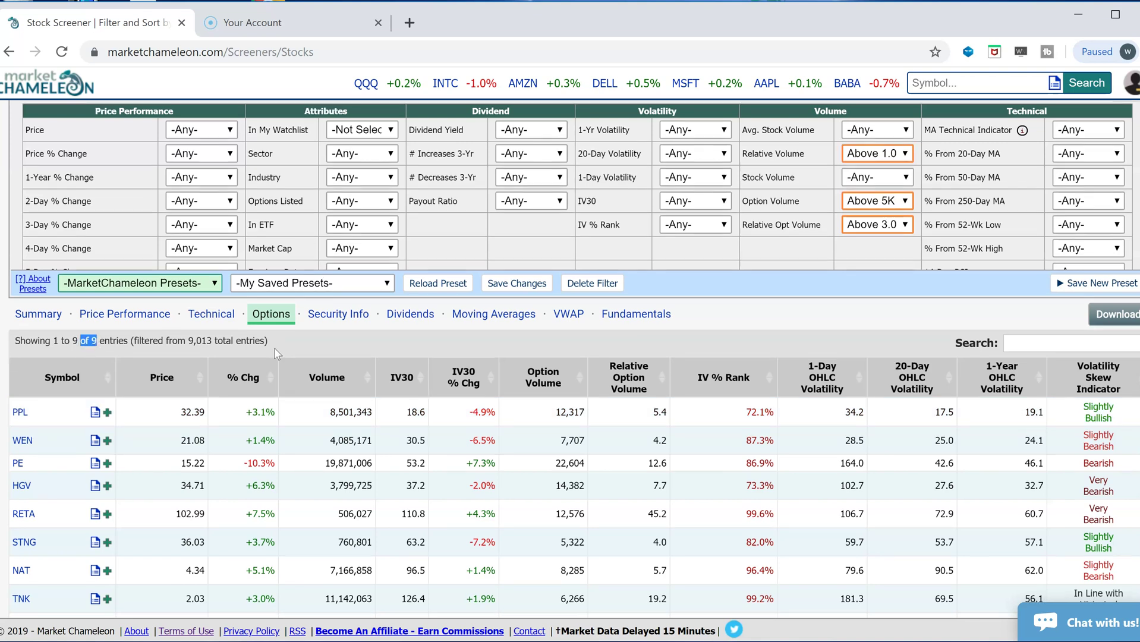
pyautogui.scroll(2, 276, 355)
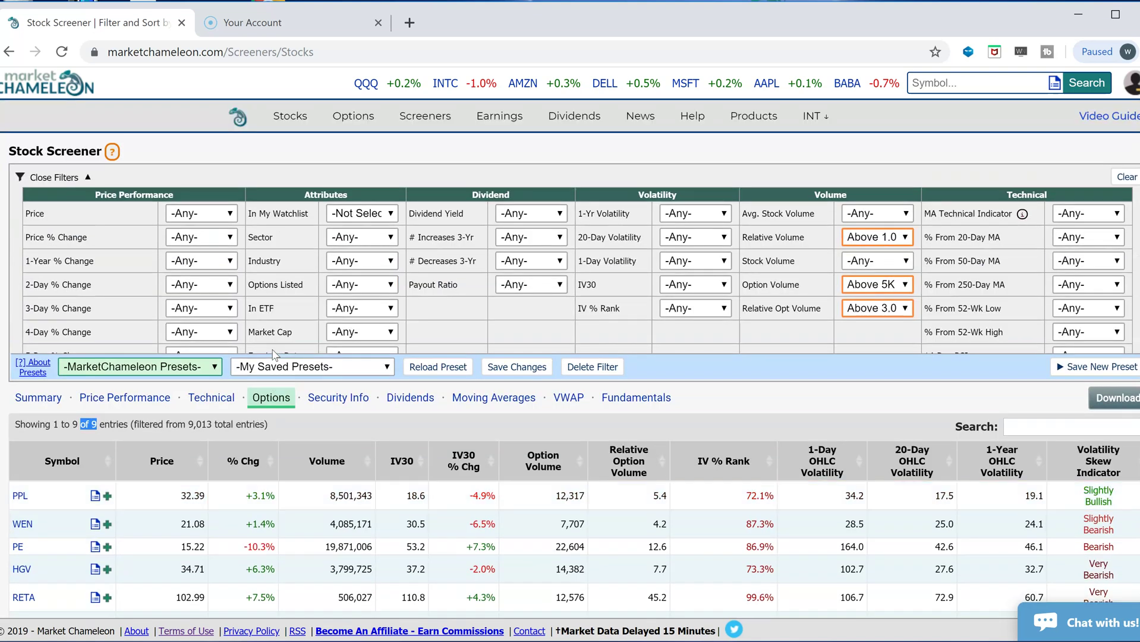
pyautogui.scroll(-1, 257, 281)
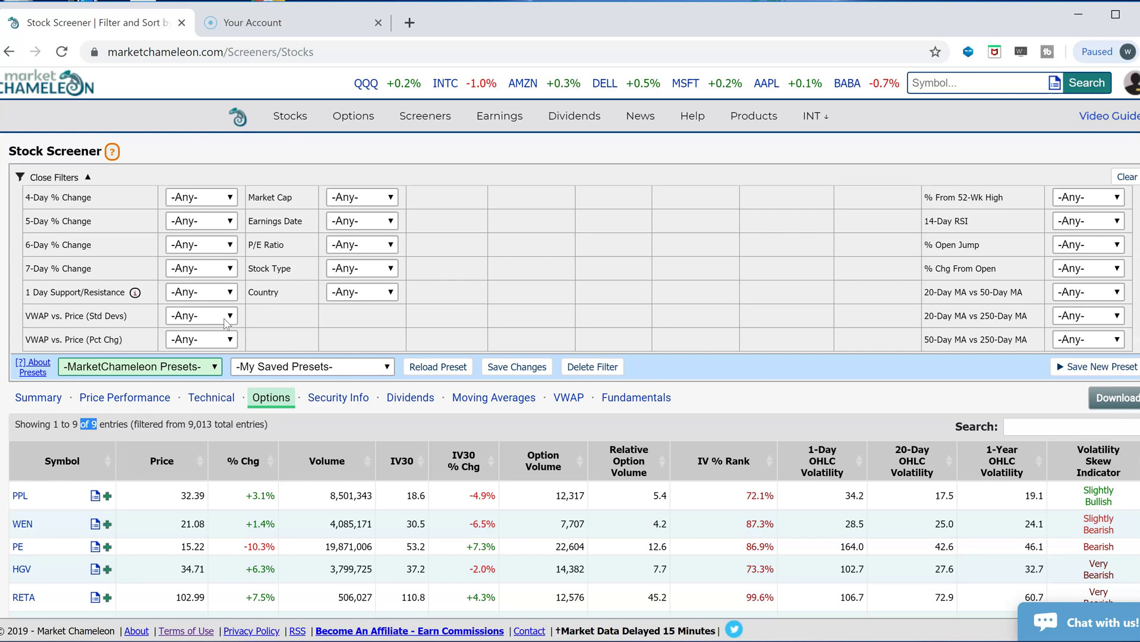
# - Set 1 Day Support/Resistance to Above Resistance, leaving 4 of 9,013 entries
pyautogui.click(231, 294)
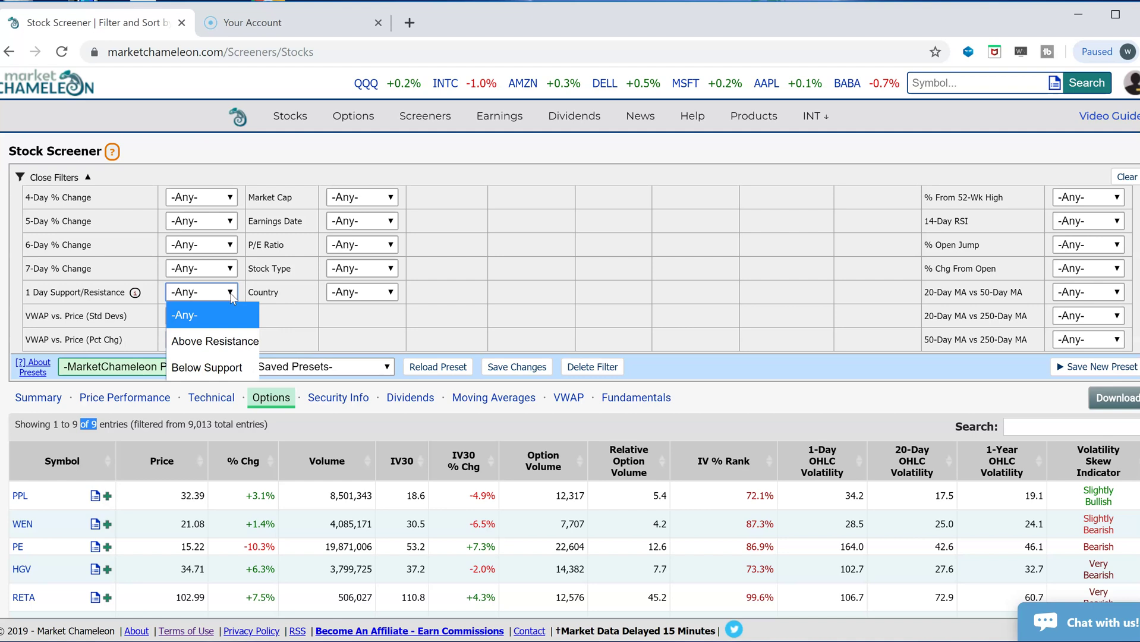
pyautogui.click(228, 348)
pyautogui.moveTo(76, 292); pyautogui.dragTo(33, 292)
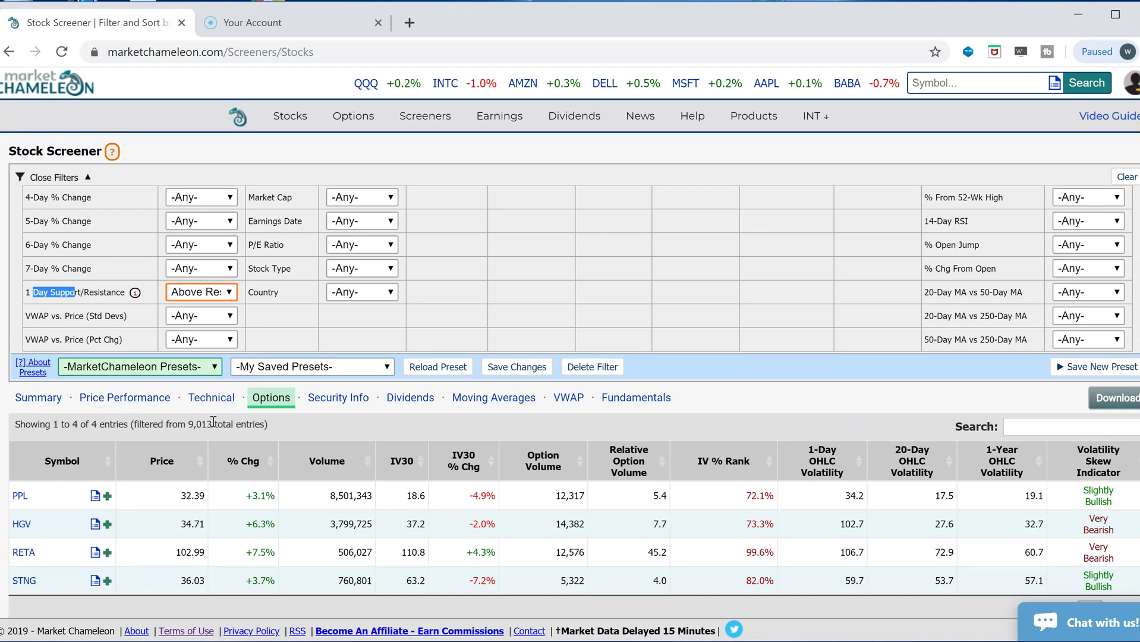
pyautogui.moveTo(215, 424); pyautogui.dragTo(193, 427)
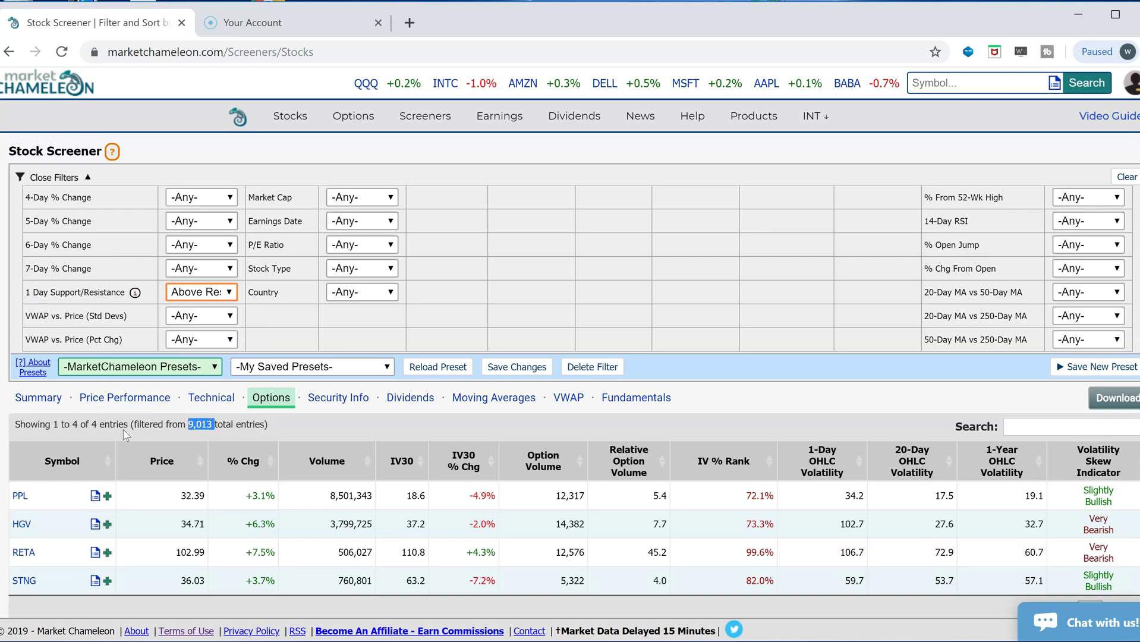
pyautogui.moveTo(111, 424); pyautogui.dragTo(63, 425)
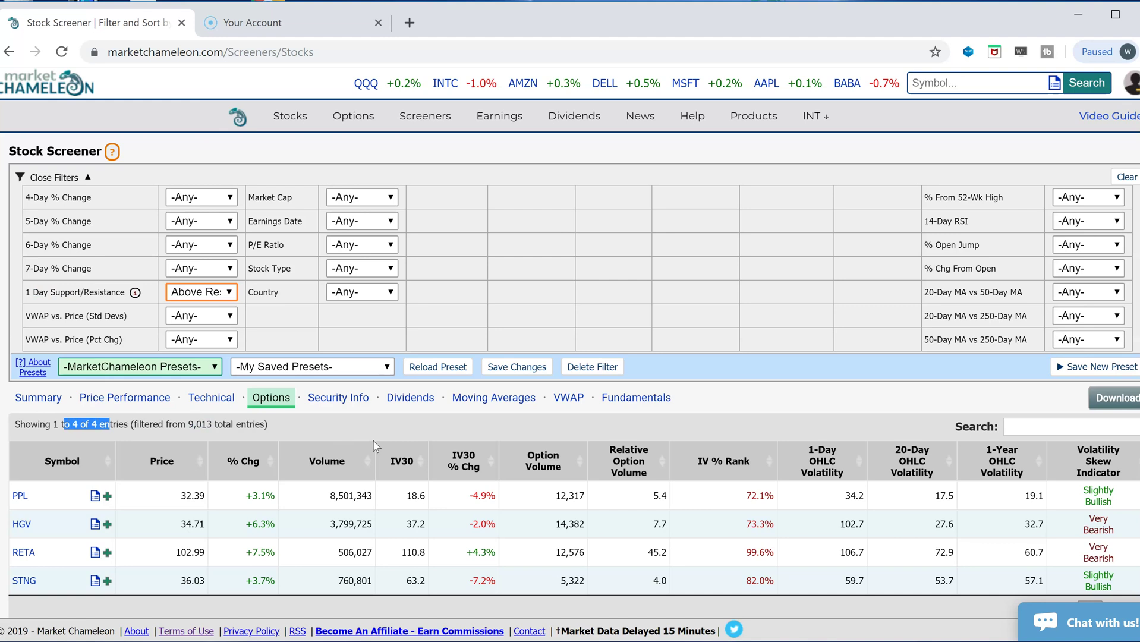
pyautogui.scroll(-1, 372, 440)
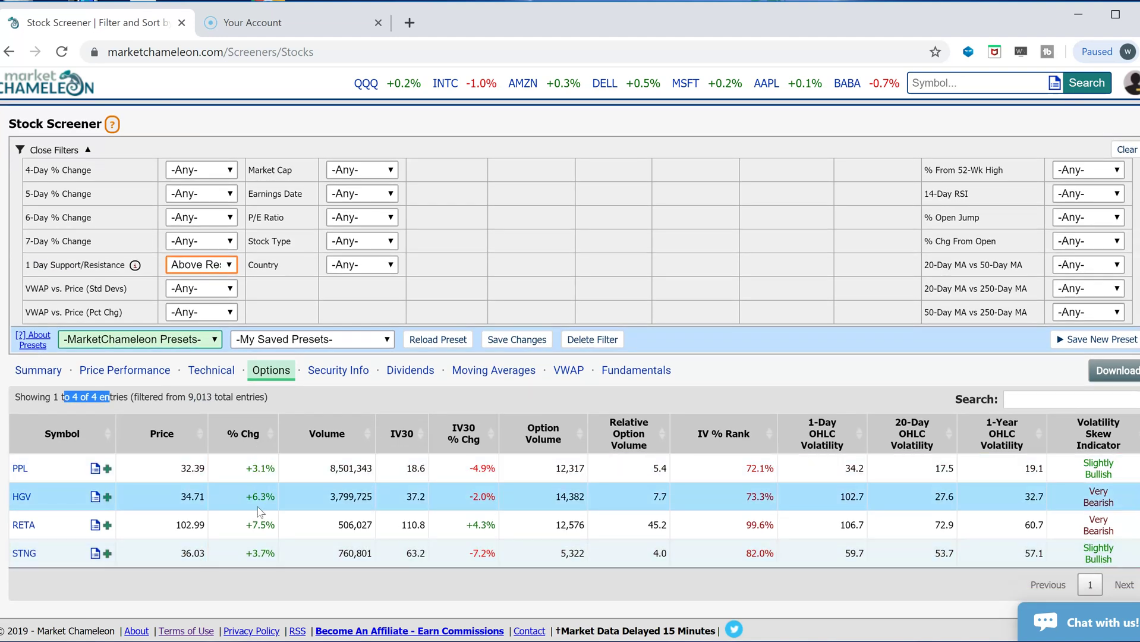
# - Highlight PPL's +3.1%, HGV's +6.3% and 7.7 relative option volume, and STNG's 4.0
pyautogui.moveTo(277, 468); pyautogui.dragTo(245, 469)
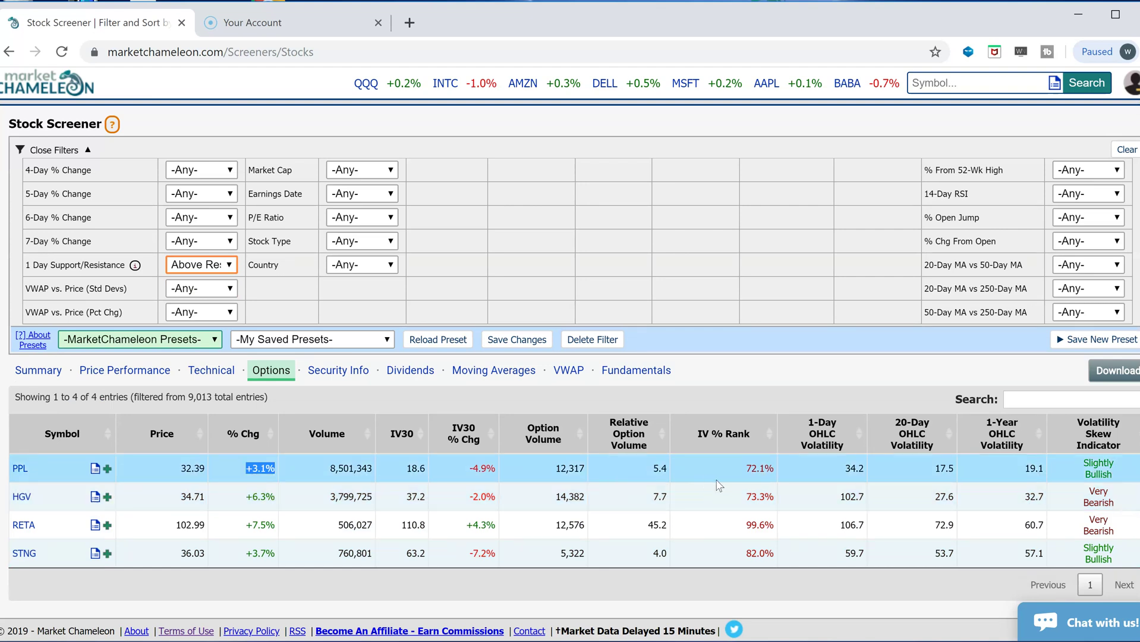
pyautogui.click(672, 469)
pyautogui.moveTo(241, 497); pyautogui.dragTo(315, 488)
pyautogui.doubleClick(660, 497)
pyautogui.click(659, 526)
pyautogui.doubleClick(660, 554)
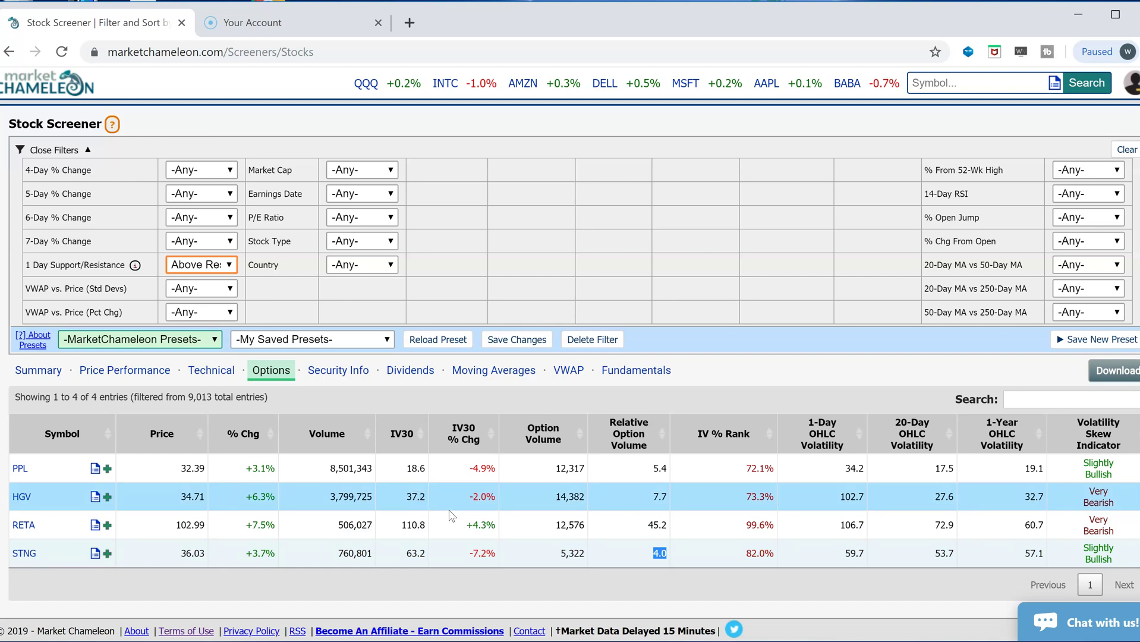
pyautogui.moveTo(277, 497); pyautogui.dragTo(246, 497)
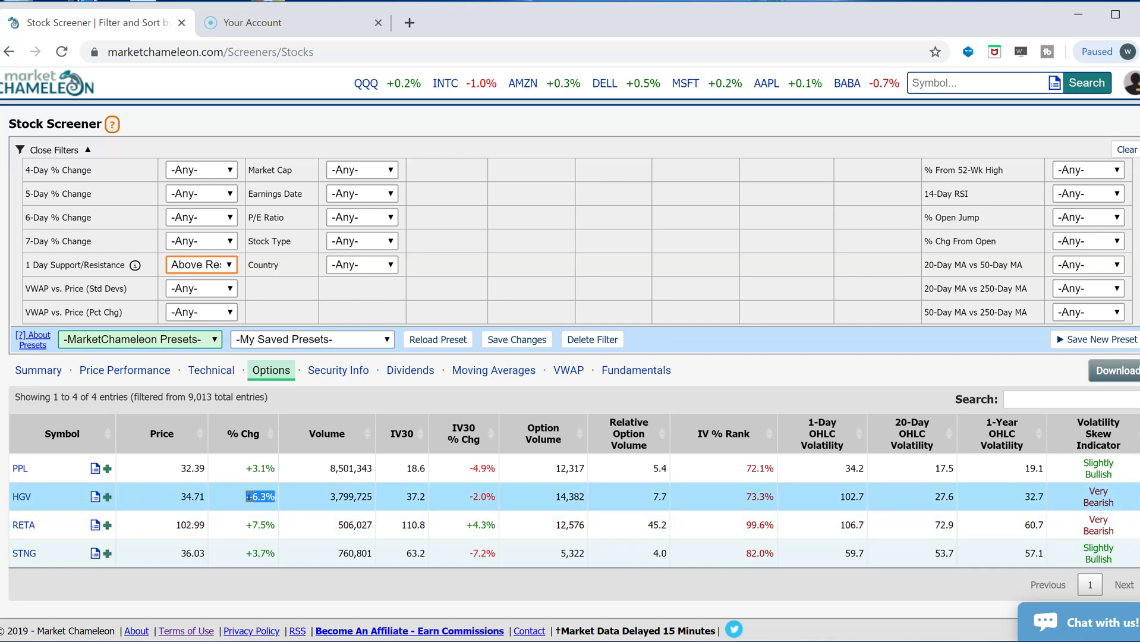
pyautogui.click(93, 498)
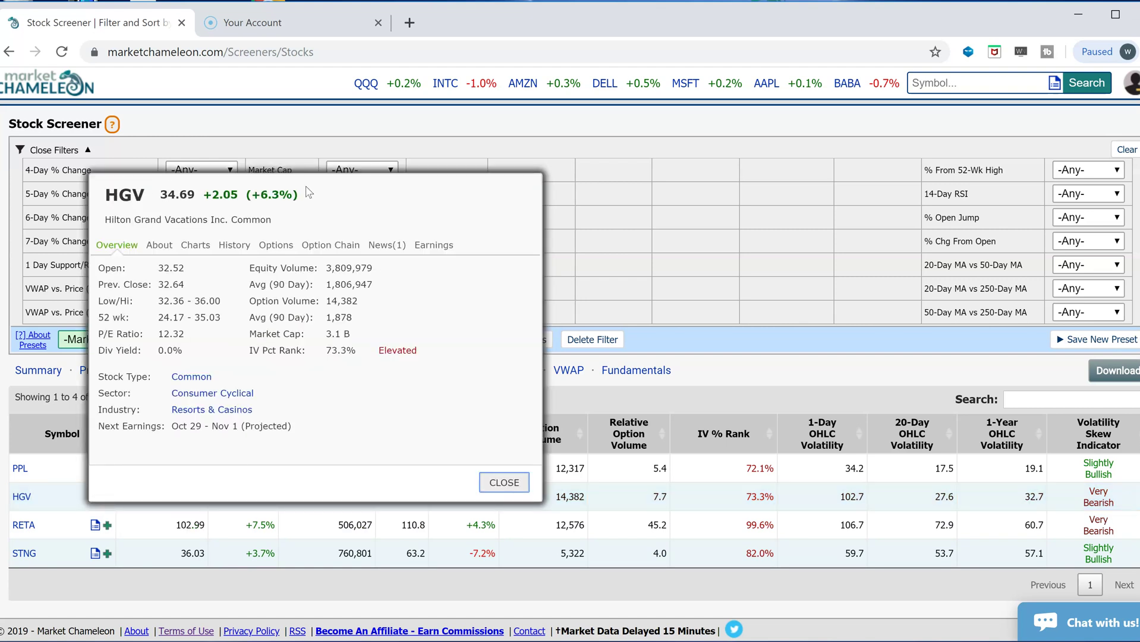
pyautogui.click(389, 246)
pyautogui.moveTo(151, 288)
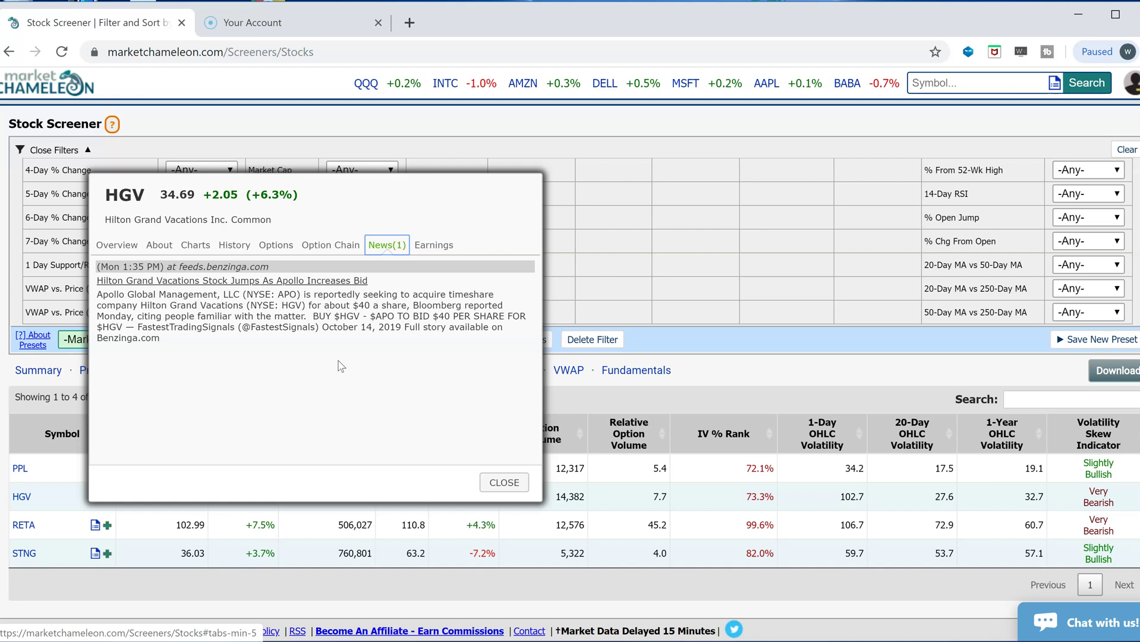
pyautogui.click(504, 482)
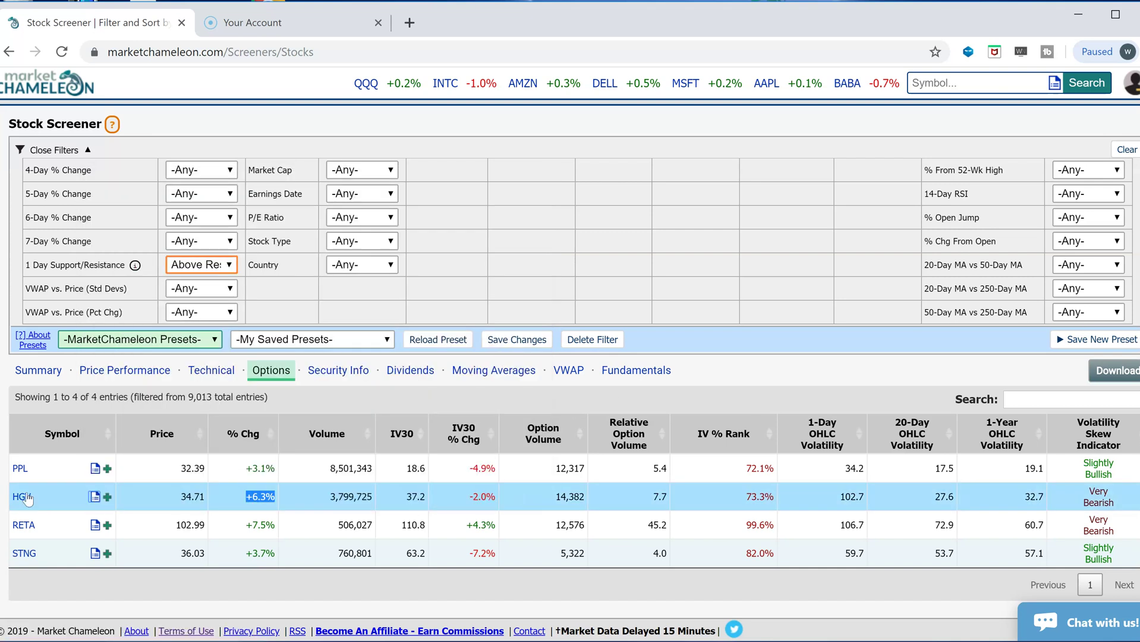
pyautogui.click(311, 497)
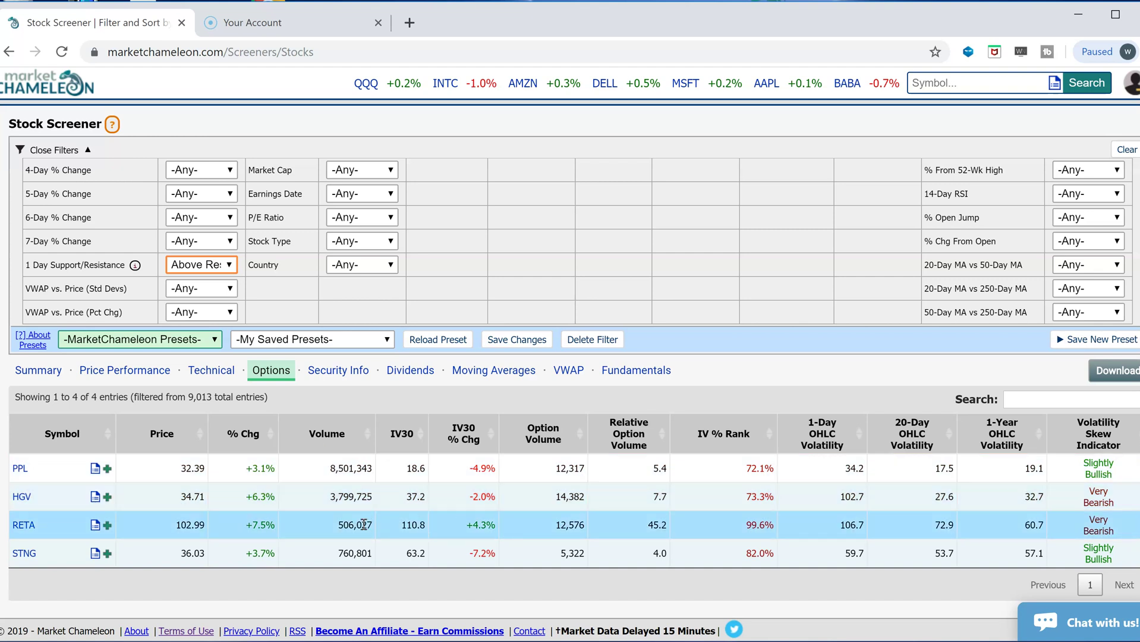
pyautogui.doubleClick(666, 524)
pyautogui.moveTo(589, 525); pyautogui.dragTo(142, 523)
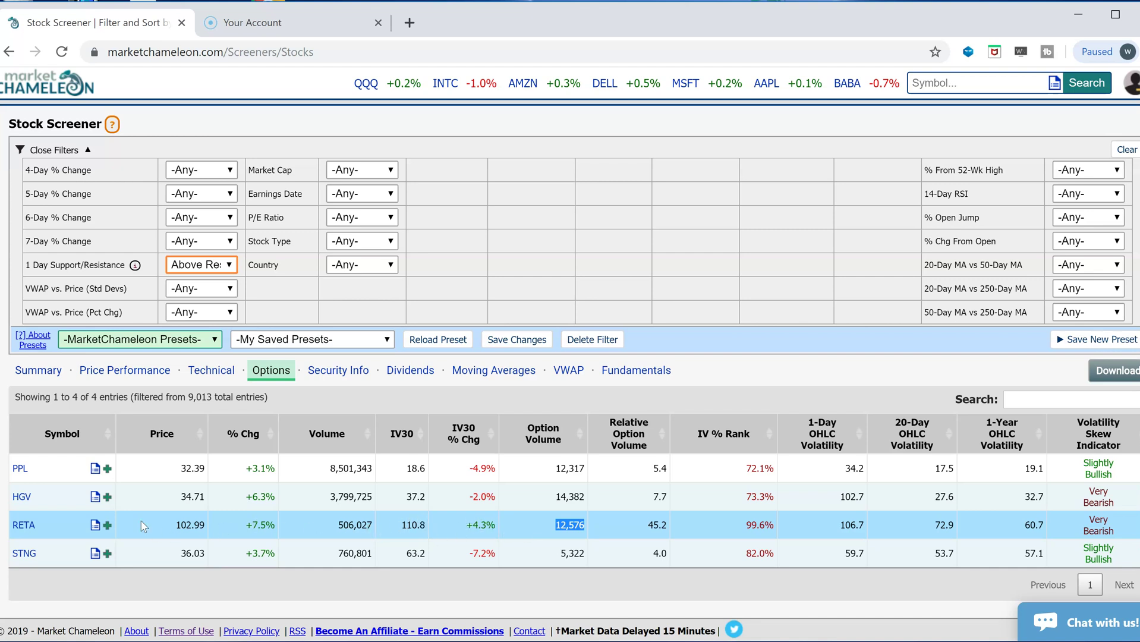
pyautogui.click(96, 525)
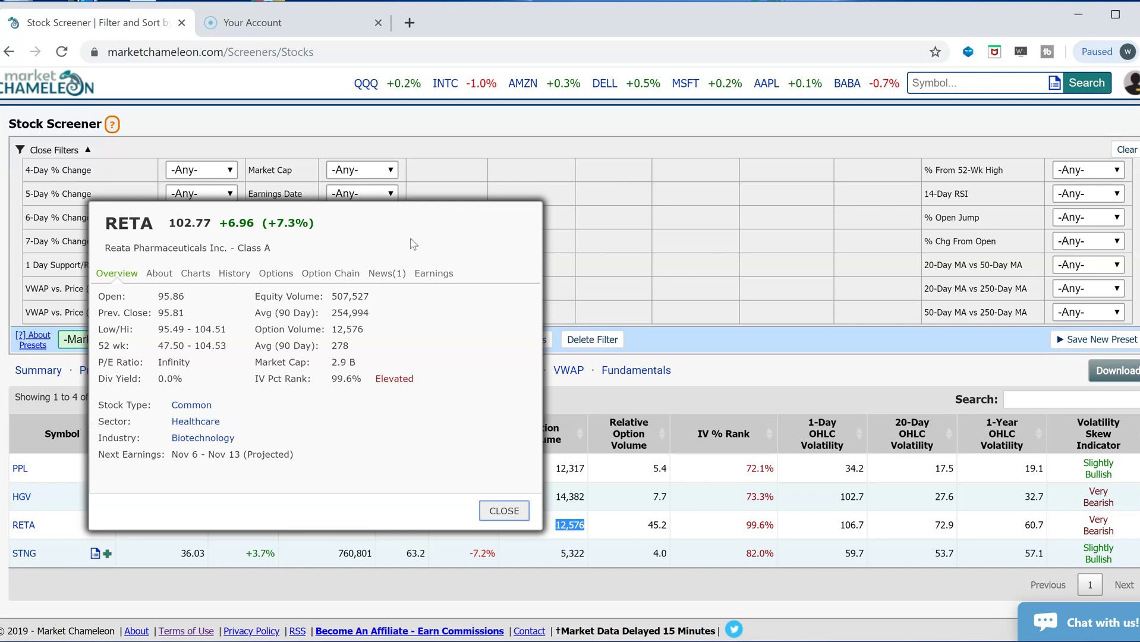
pyautogui.click(387, 273)
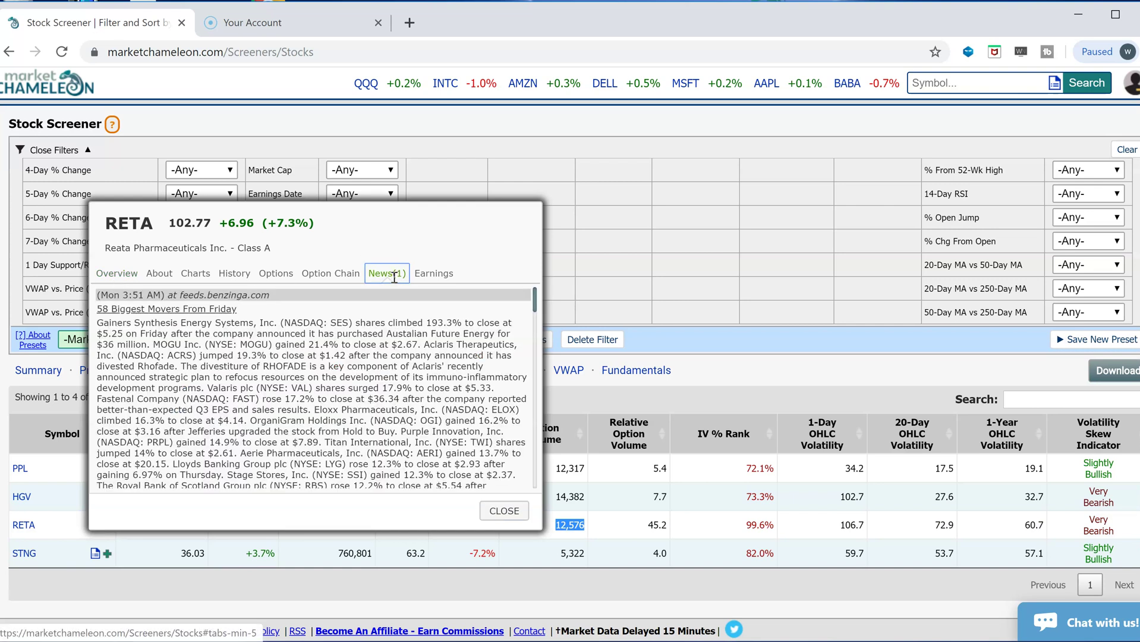
pyautogui.scroll(-8, 415, 367)
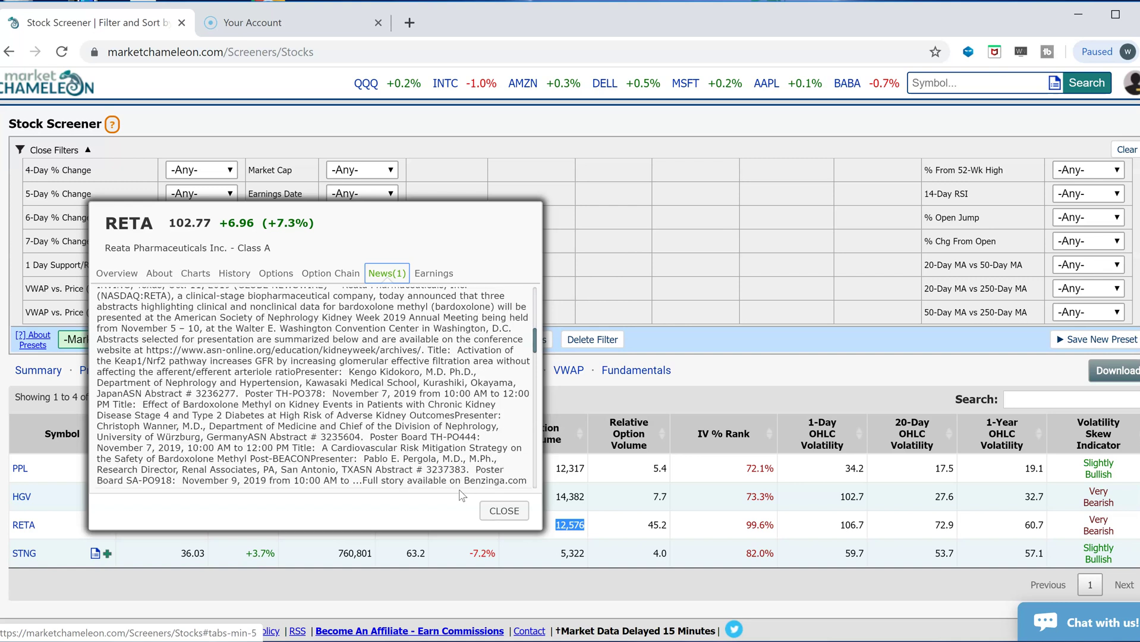
pyautogui.click(504, 510)
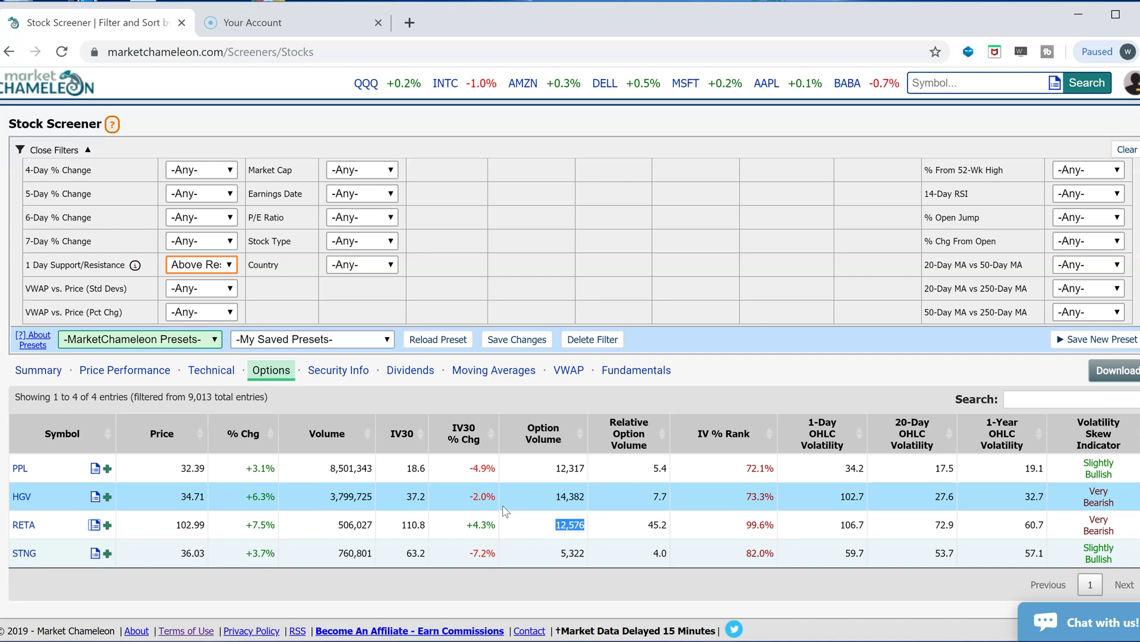
pyautogui.moveTo(215, 397); pyautogui.dragTo(185, 398)
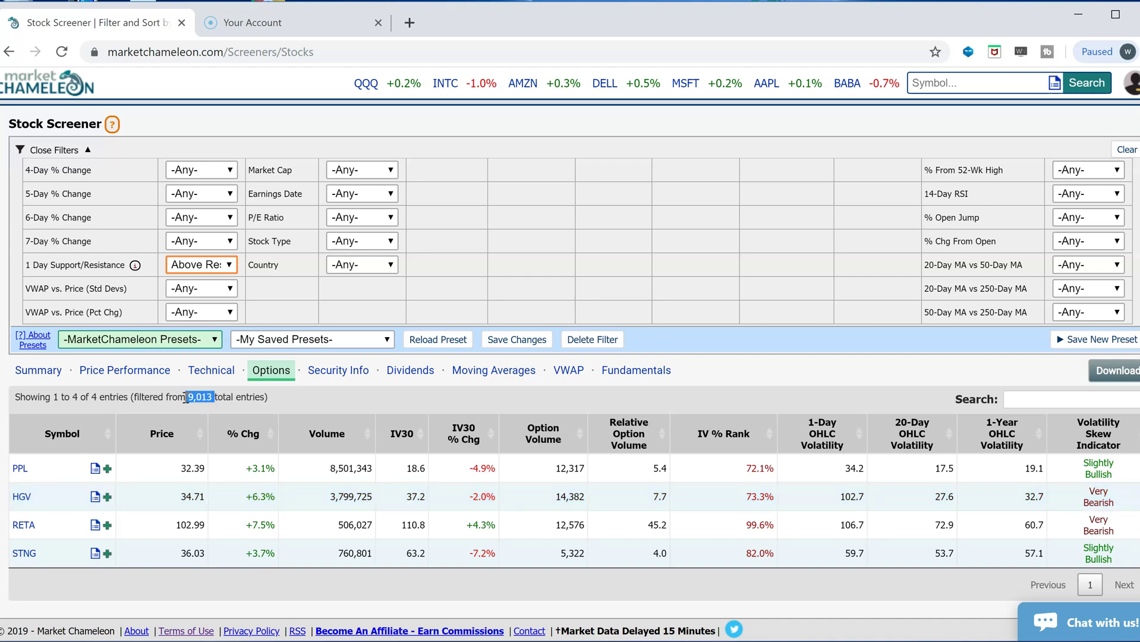